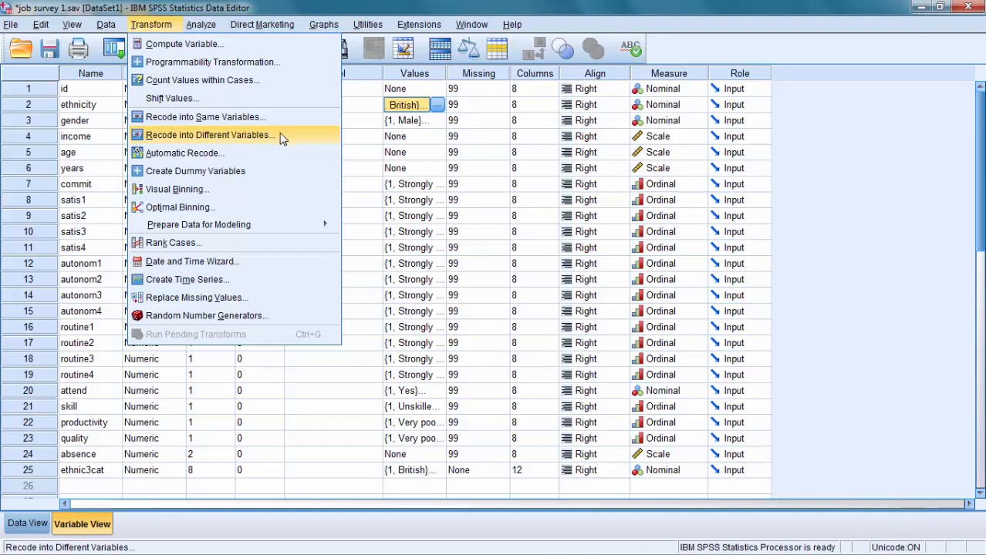
# - Start recoding into a different variable with ethnic group (ethnicity) as the input variable
pyautogui.click(279, 134)
pyautogui.moveTo(378, 264); pyautogui.dragTo(378, 303)
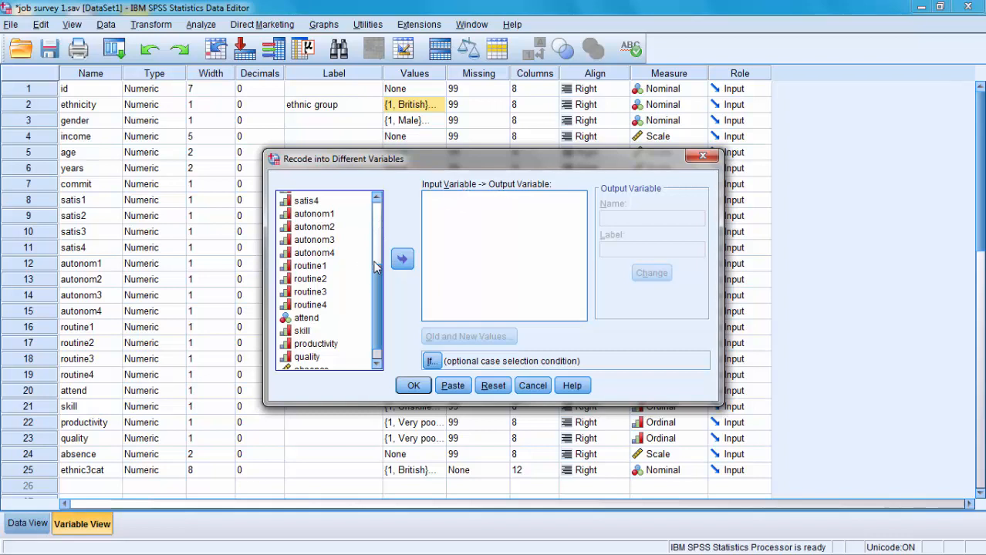
pyautogui.scroll(4, 377, 289)
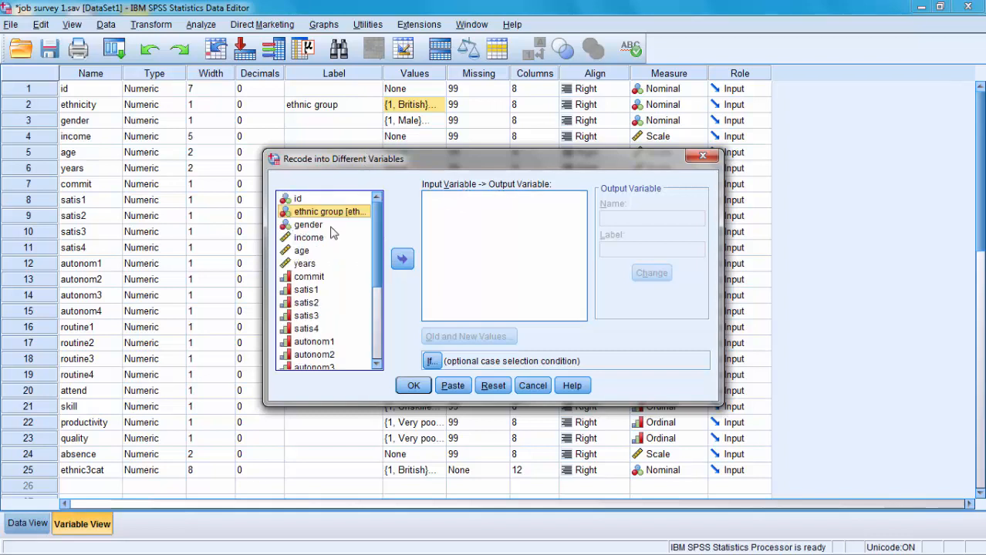
pyautogui.click(332, 224)
pyautogui.click(332, 212)
pyautogui.click(401, 261)
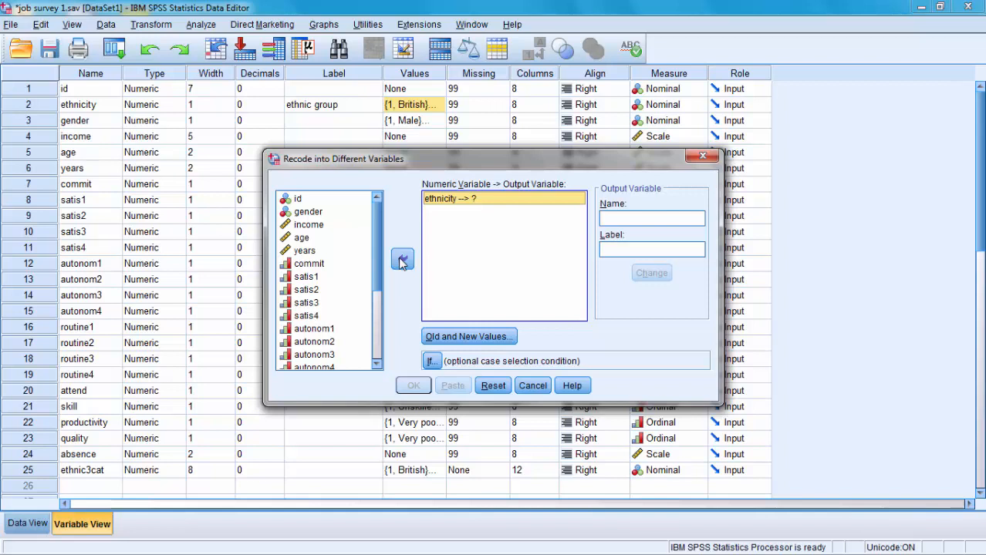
# - Name the output variable ethnicity2, label it "ethnicity on two levels", and apply it to the ethnicity recode
pyautogui.click(647, 221)
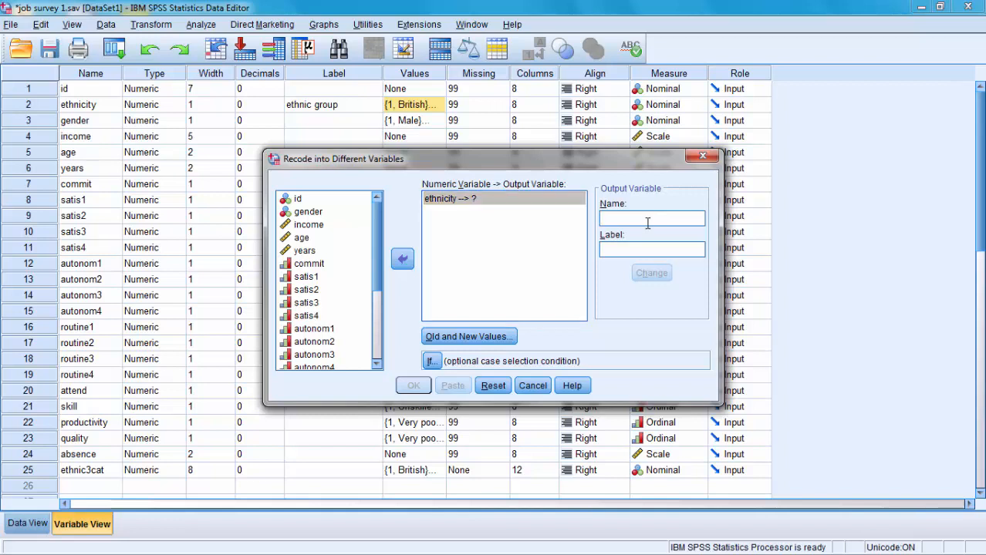
pyautogui.write('eth')
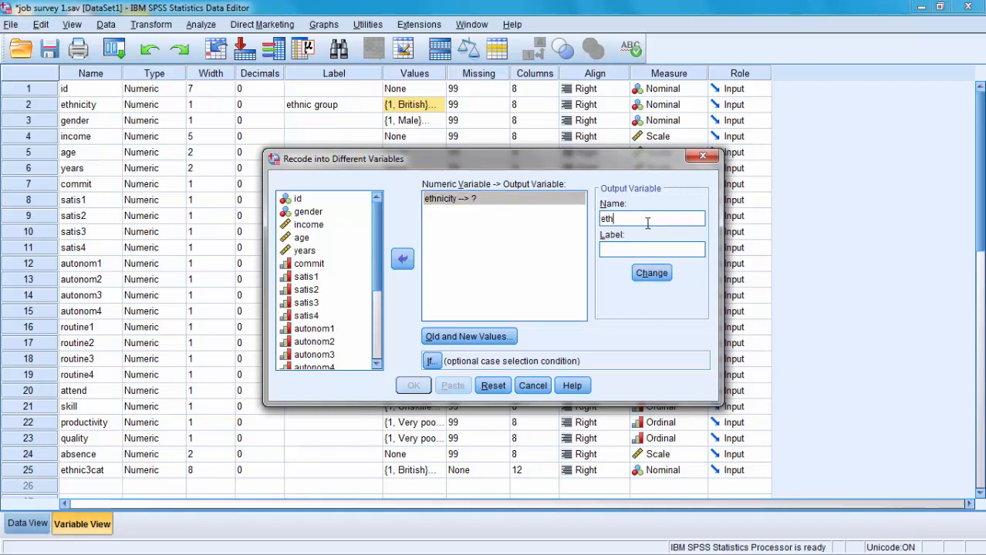
pyautogui.write('nic')
pyautogui.write('ity2')
pyautogui.write('e')
pyautogui.write('thnicit')
pyautogui.write('y on two ')
pyautogui.write('levels')
pyautogui.click(658, 279)
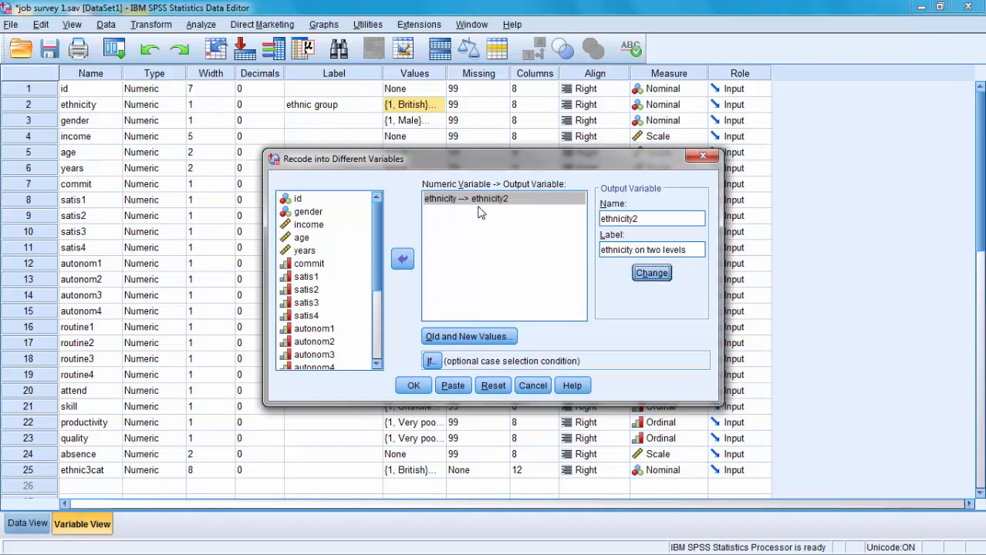
# - Add a recode rule in the old and new values that maps old value 1 to new value 1
pyautogui.click(508, 345)
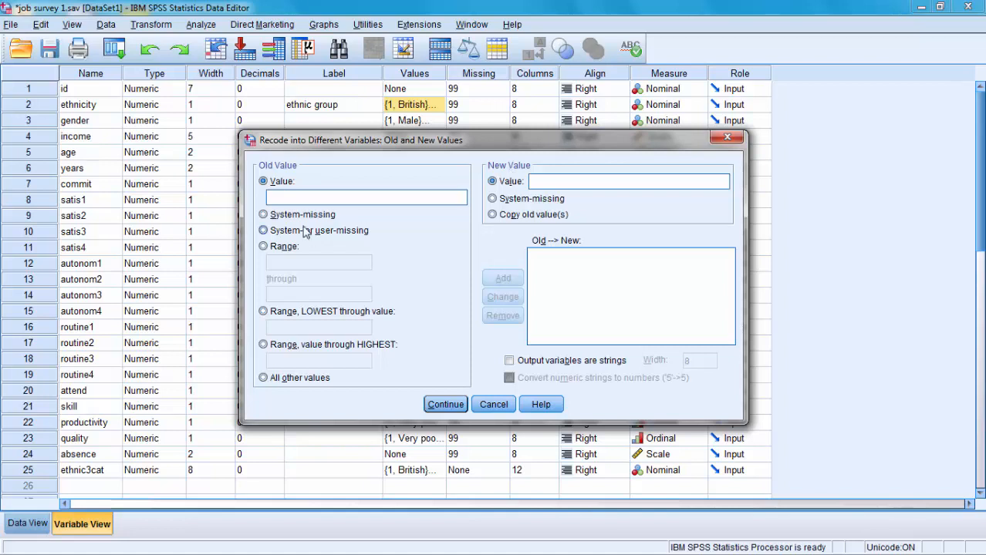
pyautogui.click(337, 199)
pyautogui.write('1')
pyautogui.click(557, 182)
pyautogui.write('1')
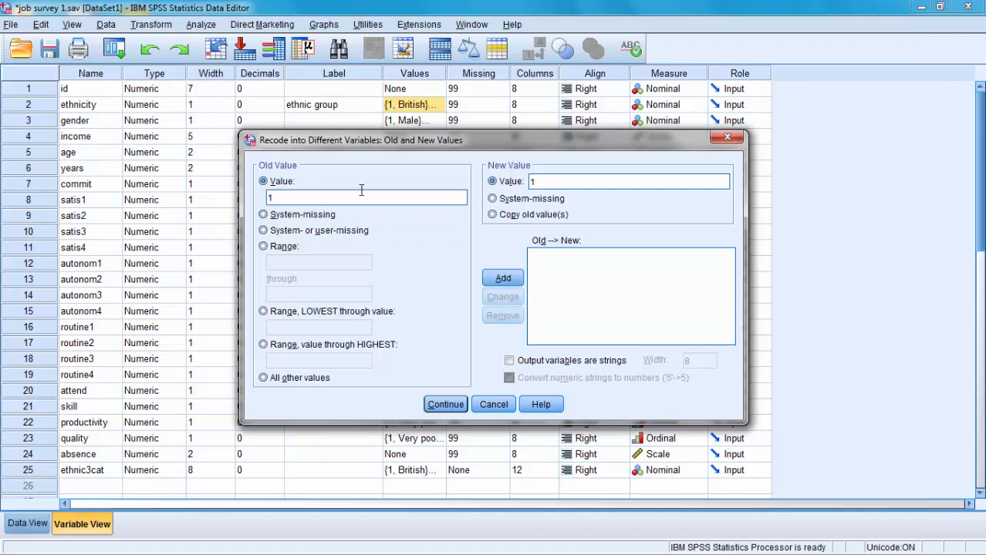
pyautogui.click(503, 280)
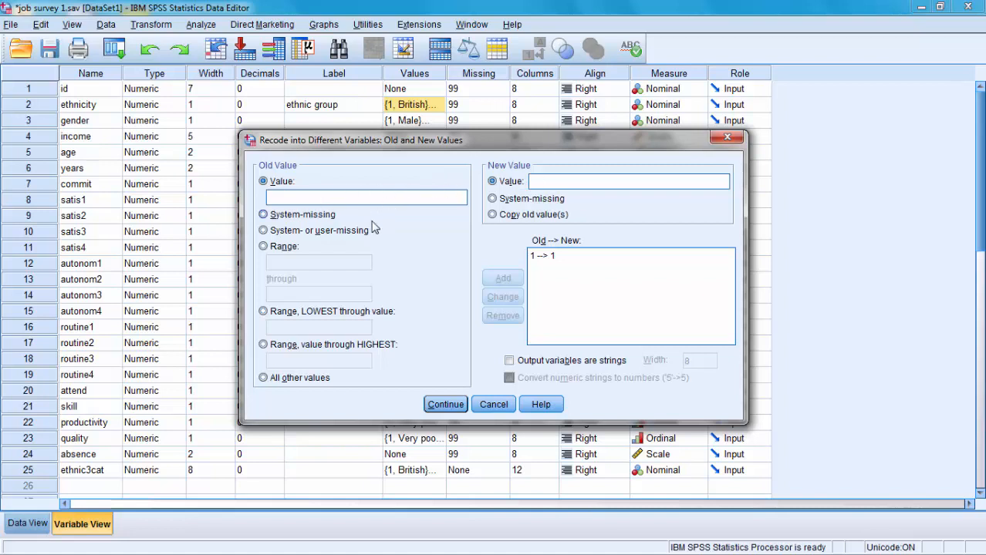
# - Add a recode rule that maps all other old values to new value 2
pyautogui.click(264, 379)
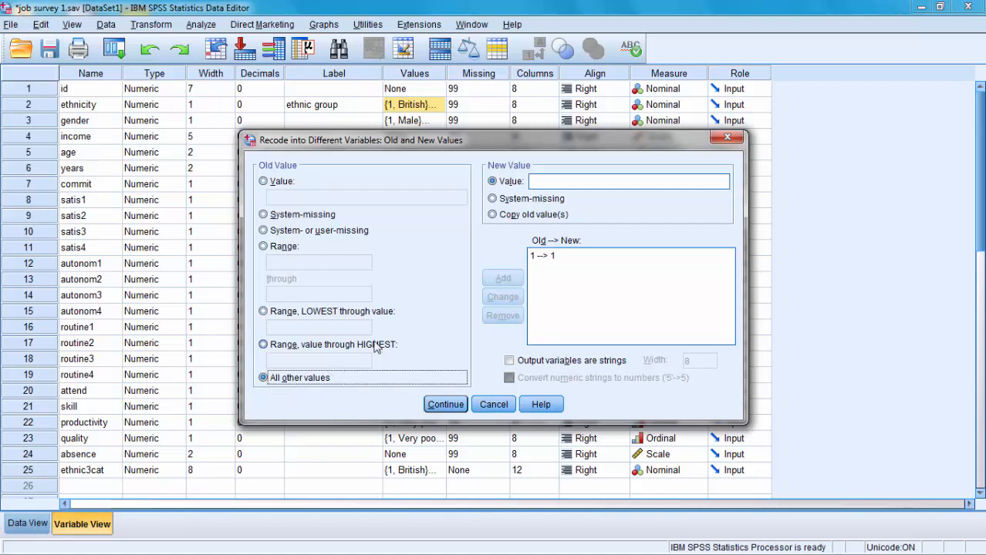
pyautogui.click(570, 186)
pyautogui.write('2')
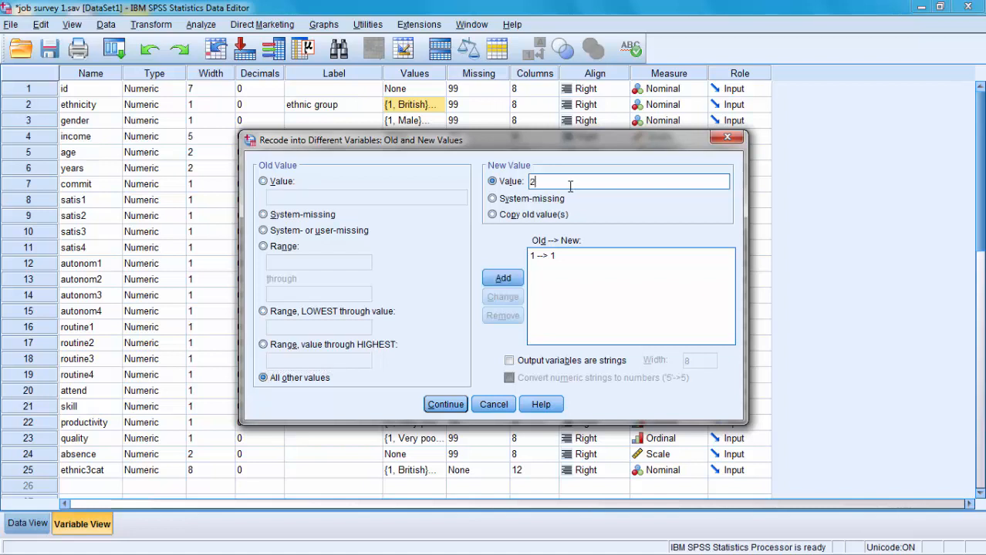
pyautogui.click(507, 281)
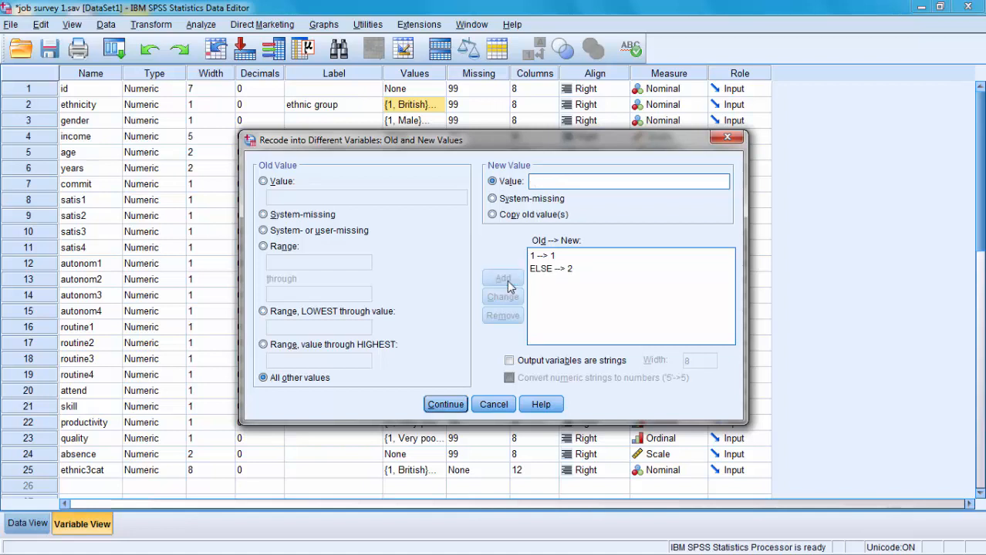
# - Add a rule mapping system- or user-missing values to system-missing, then run the recode and return to the variable list
pyautogui.click(263, 232)
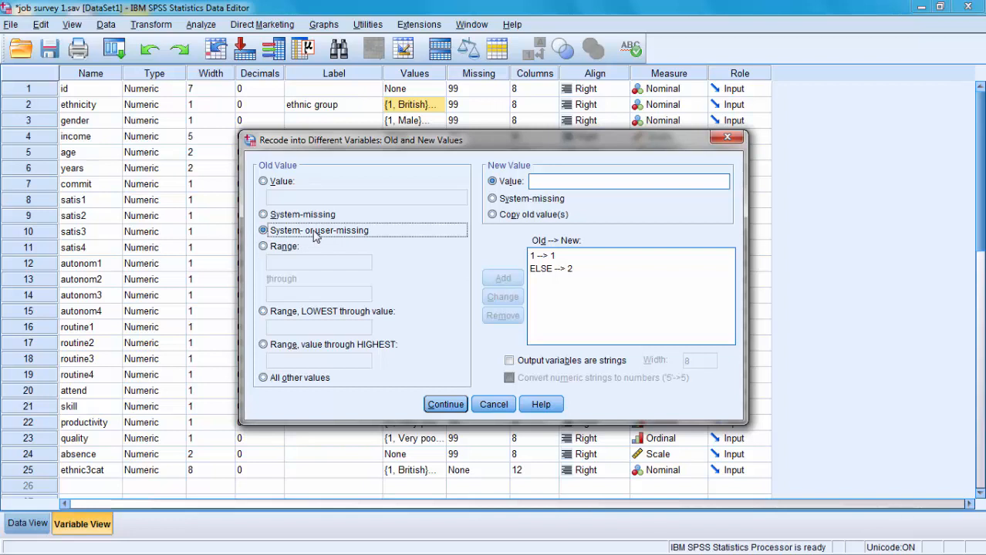
pyautogui.click(493, 199)
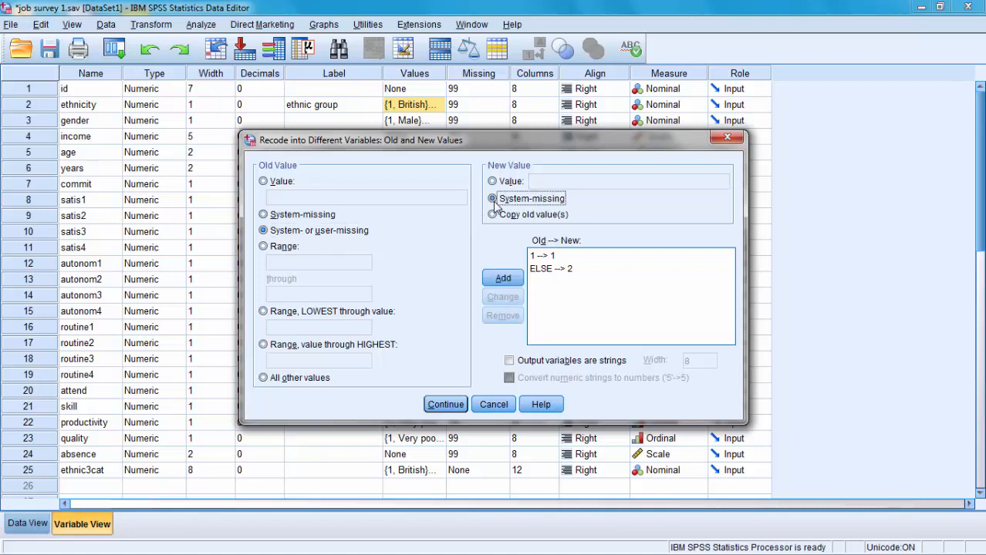
pyautogui.click(503, 278)
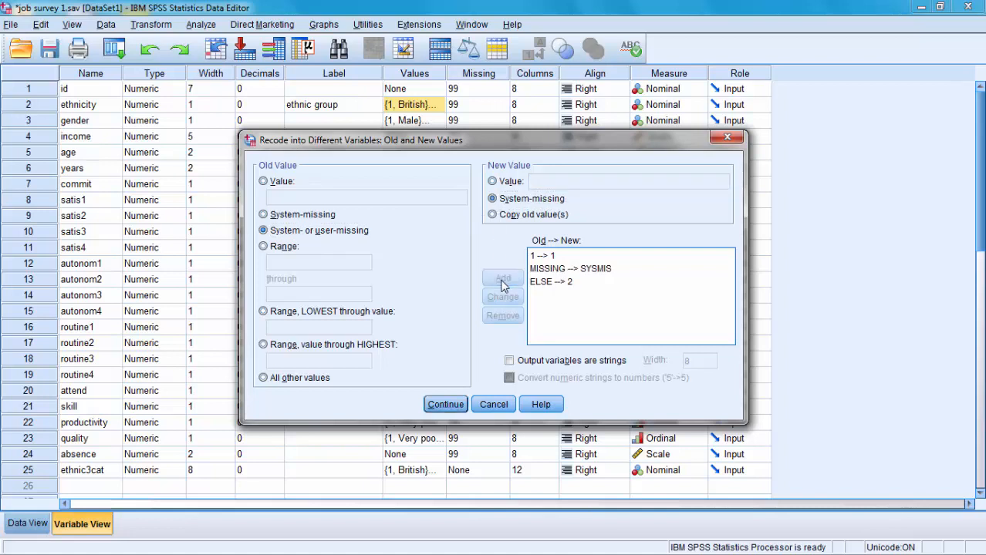
pyautogui.click(572, 286)
pyautogui.click(463, 403)
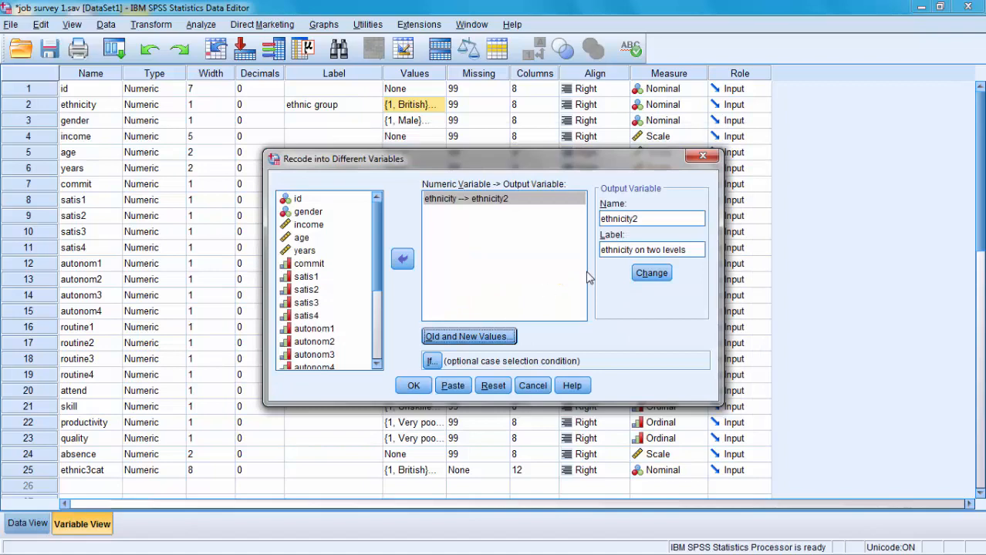
pyautogui.click(413, 385)
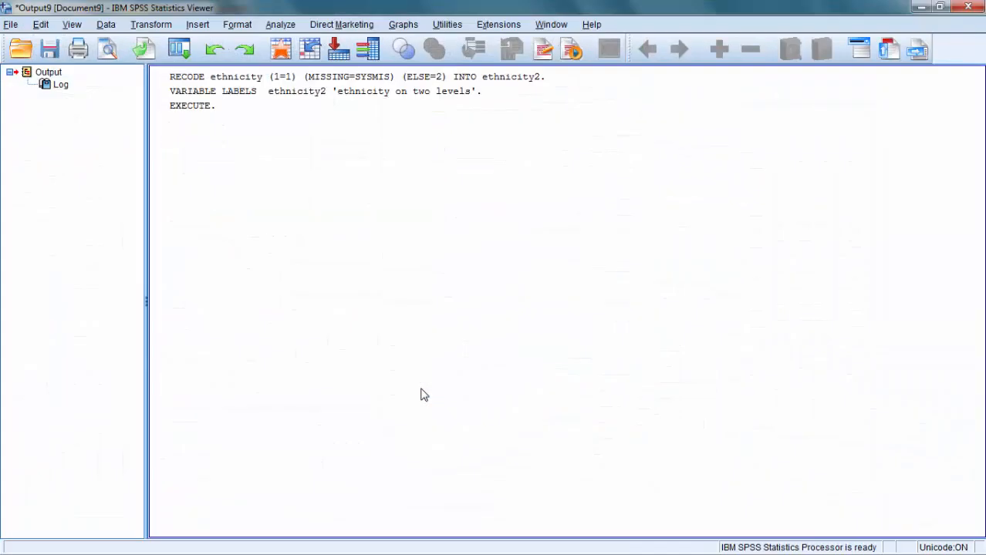
pyautogui.click(922, 8)
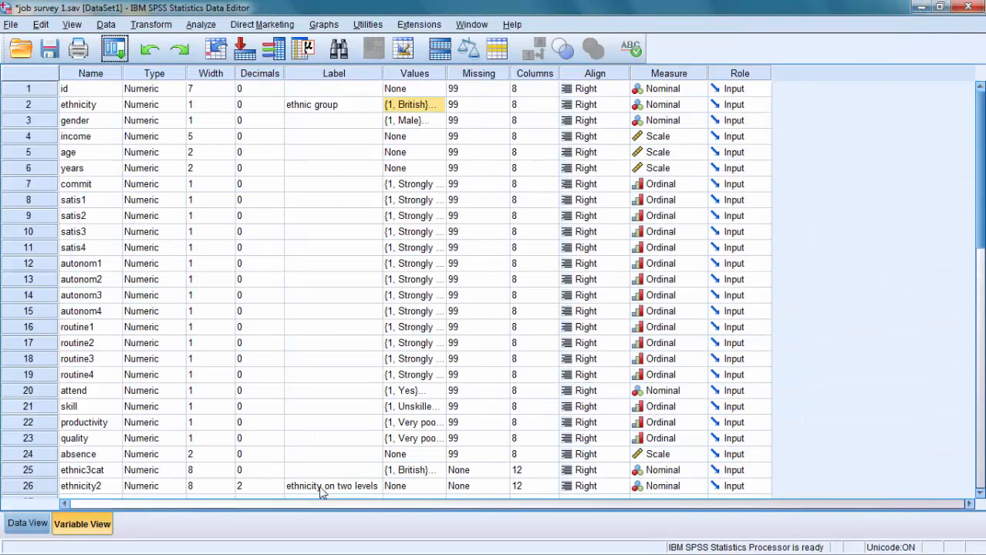
# - Add a value label to the ethnicity2 variable that defines 1 as "British"
pyautogui.scroll(-2, 983, 221)
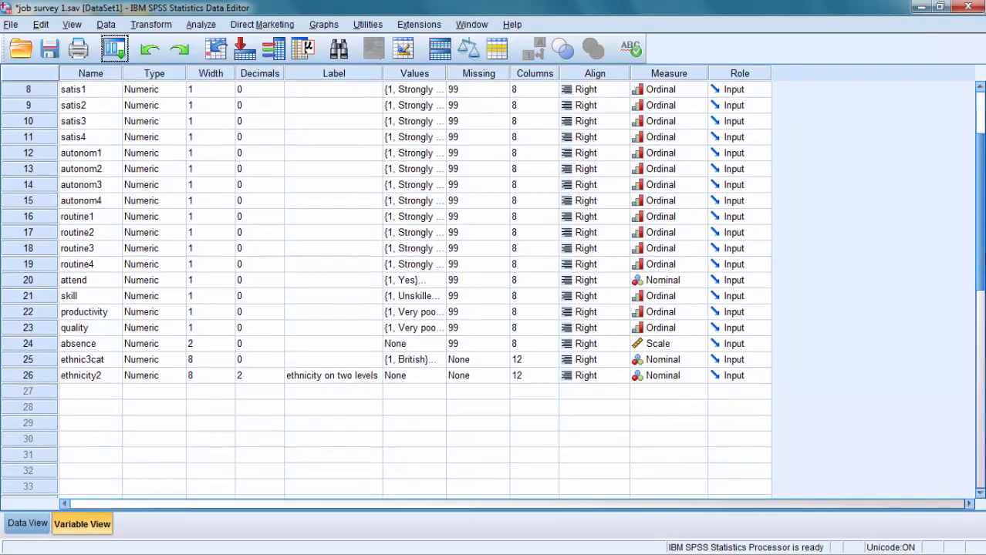
pyautogui.click(13, 379)
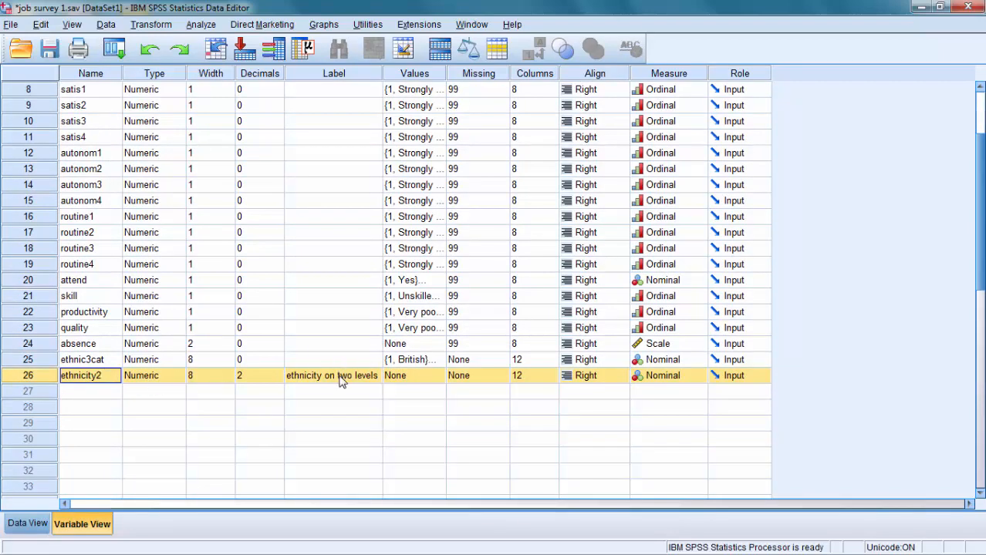
pyautogui.click(404, 381)
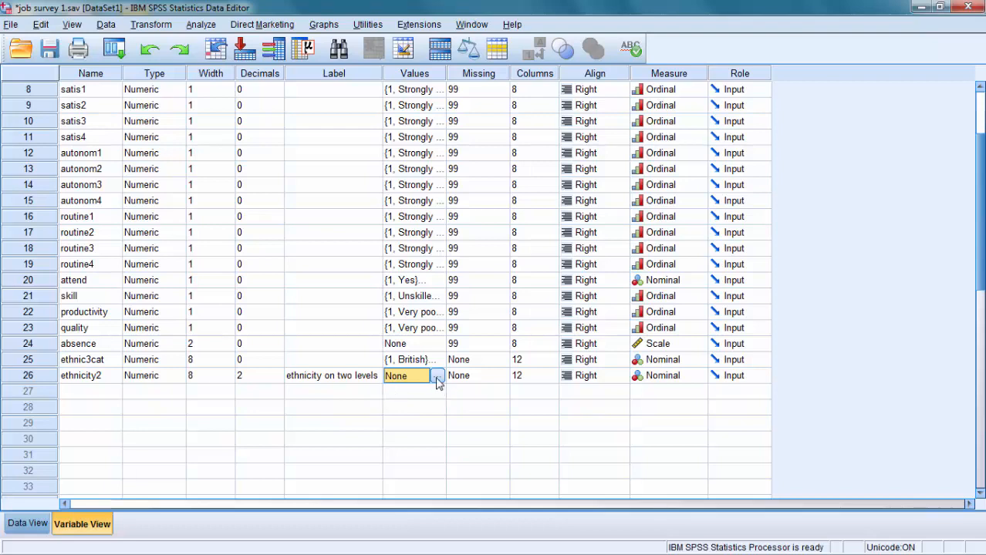
pyautogui.click(436, 377)
pyautogui.write('1')
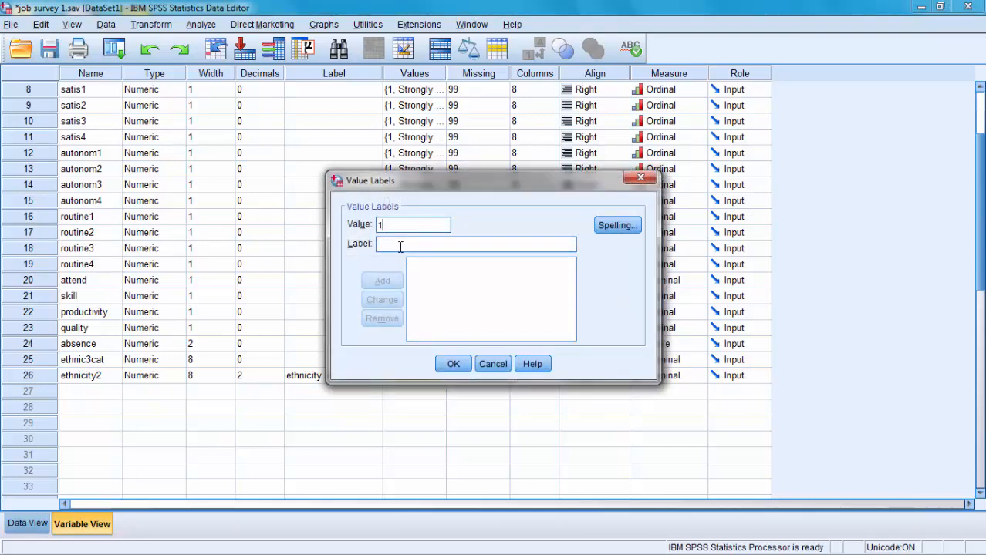
pyautogui.click(400, 246)
pyautogui.write('Bri')
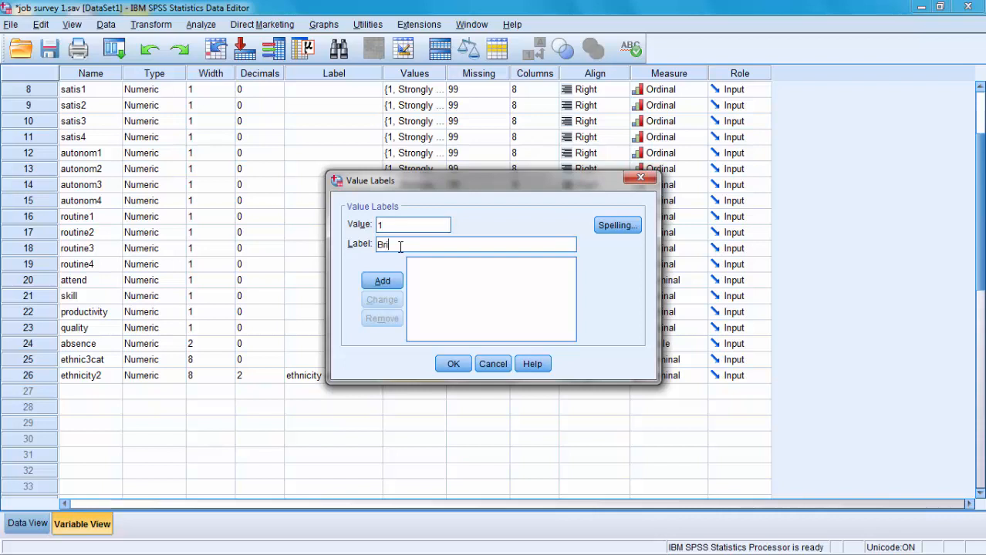
pyautogui.write('tish')
pyautogui.click(382, 280)
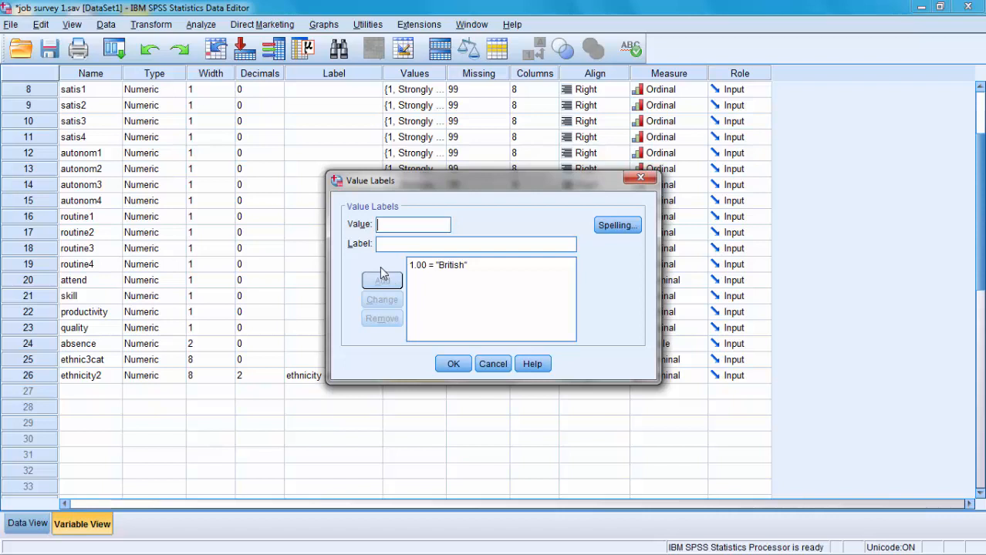
# - Add the value label 2 as "Non-British" for ethnicity2 and accept the value labels
pyautogui.write('2')
pyautogui.click(384, 246)
pyautogui.write('Non-Br')
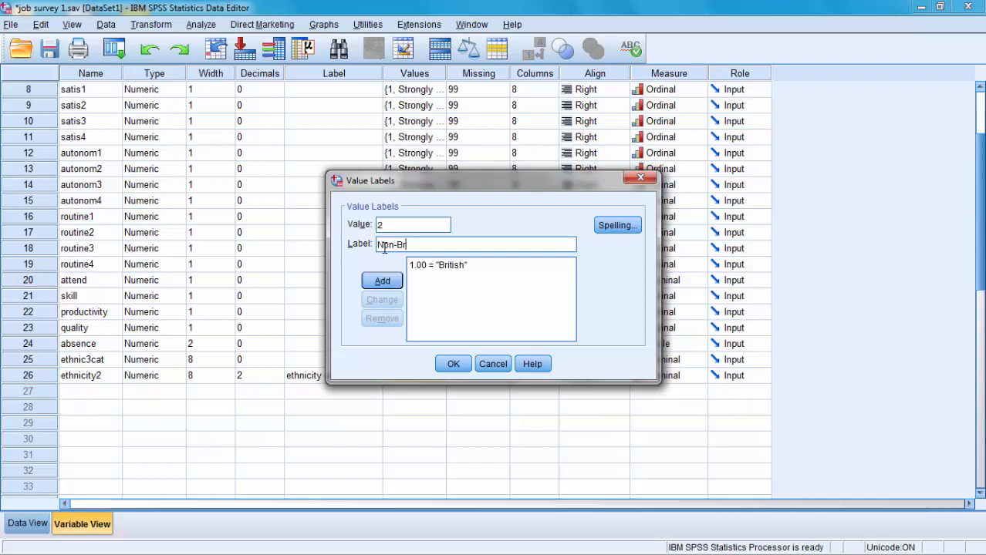
pyautogui.write('itish')
pyautogui.click(382, 281)
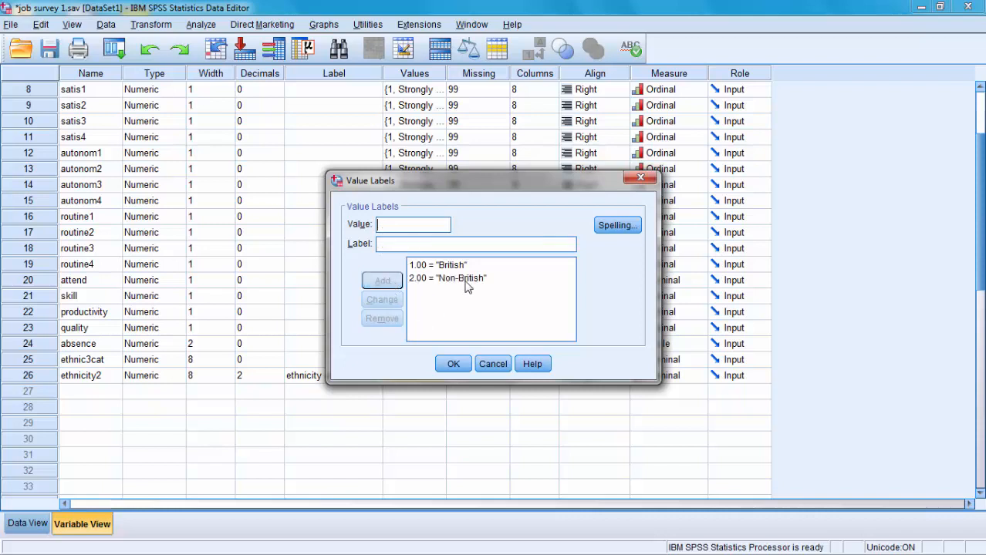
pyautogui.click(454, 364)
pyautogui.click(30, 377)
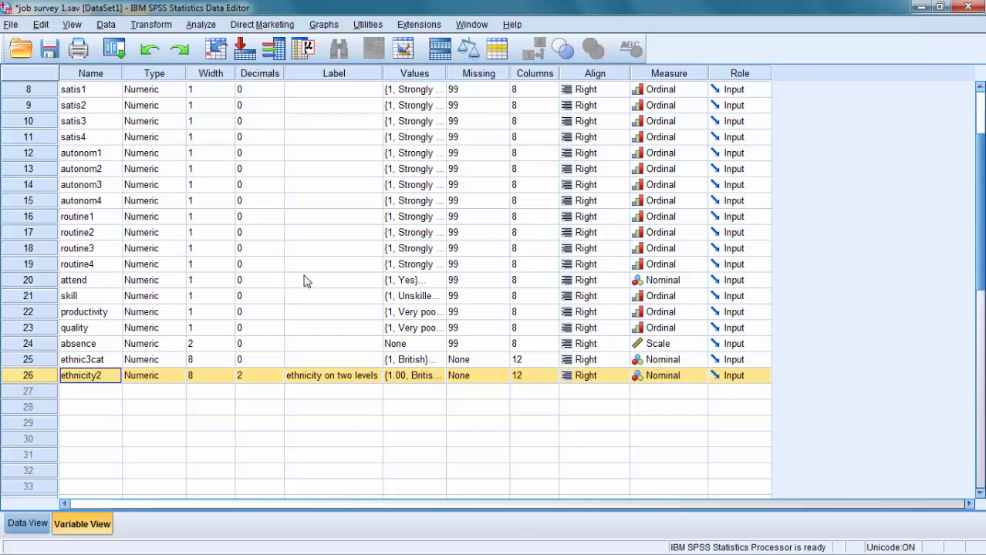
# - Run a Frequencies analysis on ethnic group (ethnicity) and ethnicity on two levels (ethnicity2)
pyautogui.click(199, 27)
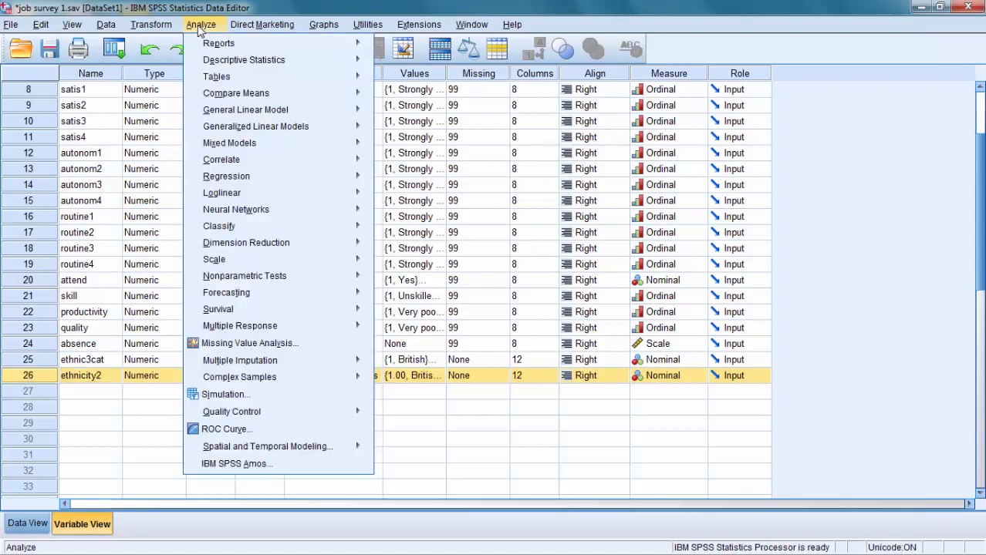
pyautogui.moveTo(209, 64)
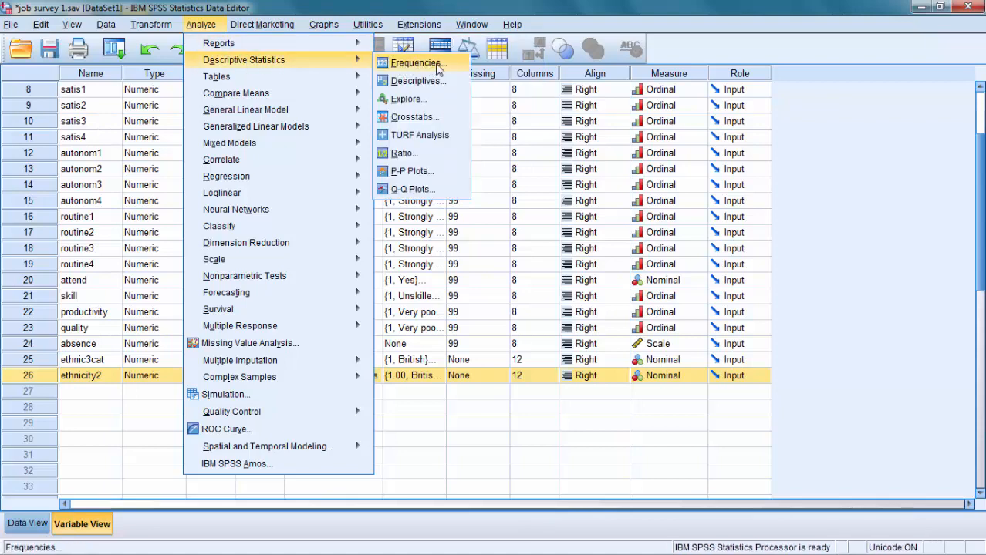
pyautogui.click(416, 62)
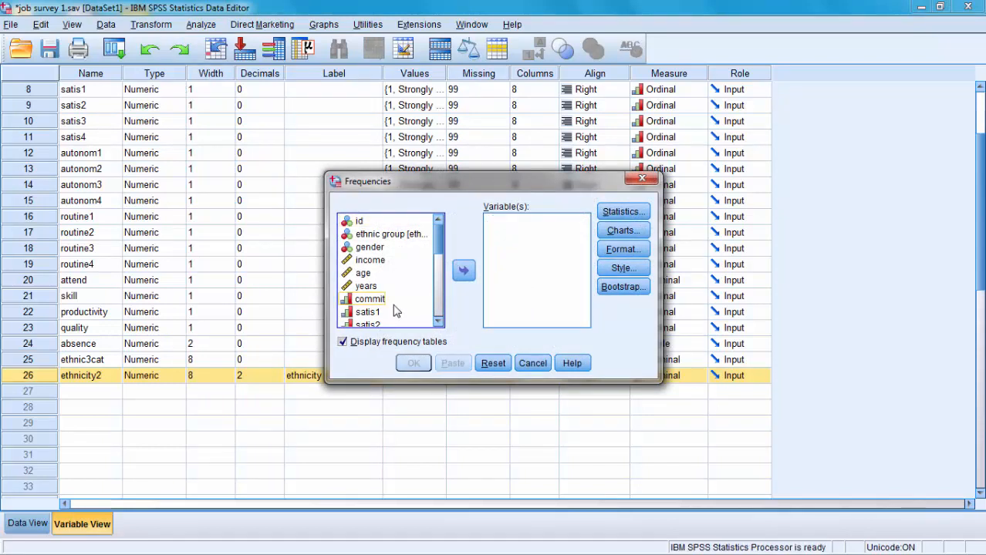
pyautogui.click(407, 242)
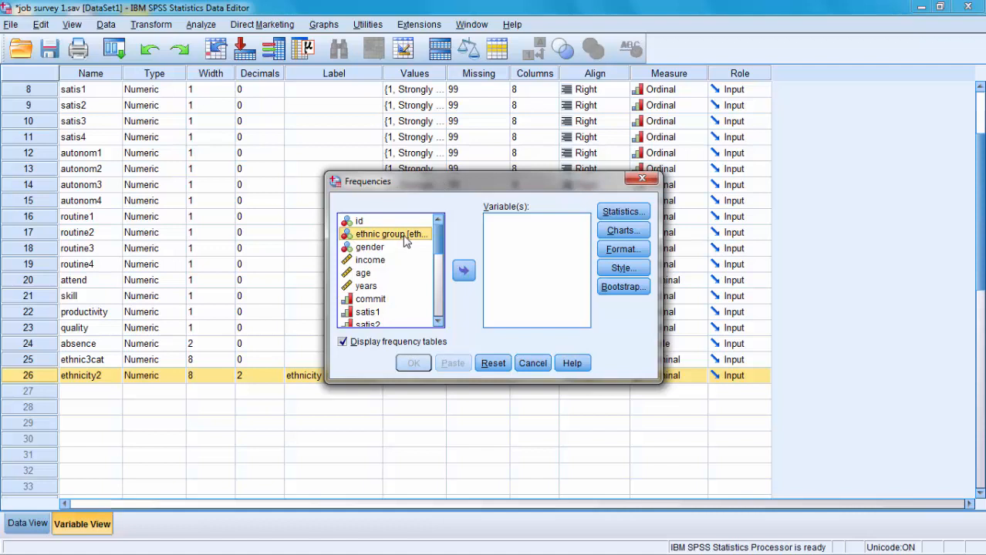
pyautogui.click(463, 272)
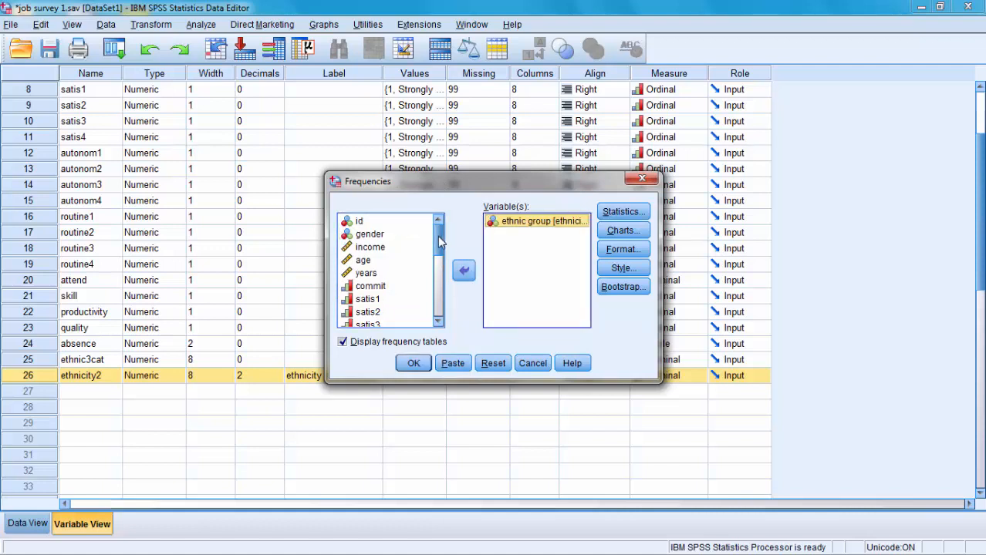
pyautogui.scroll(-5, 437, 236)
pyautogui.scroll(-2, 440, 245)
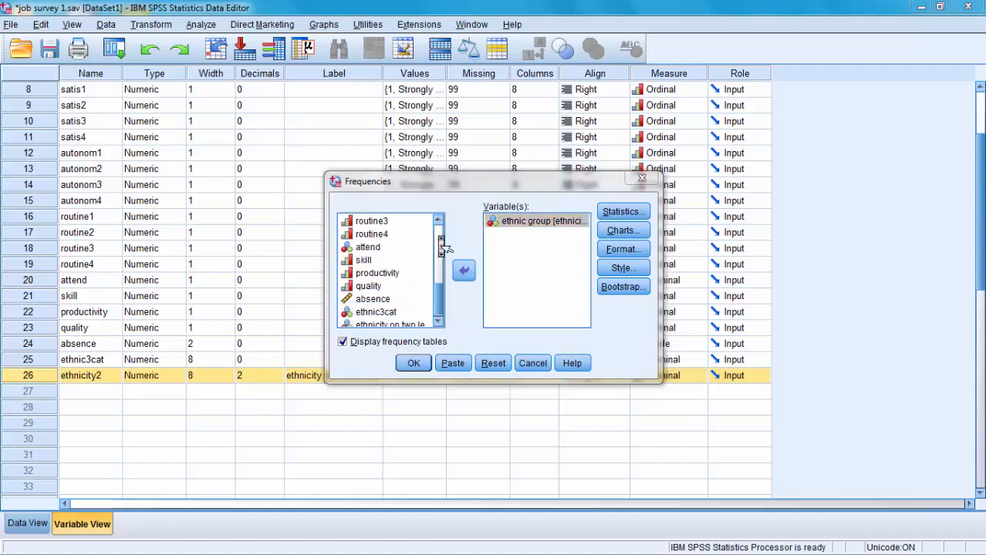
pyautogui.click(375, 323)
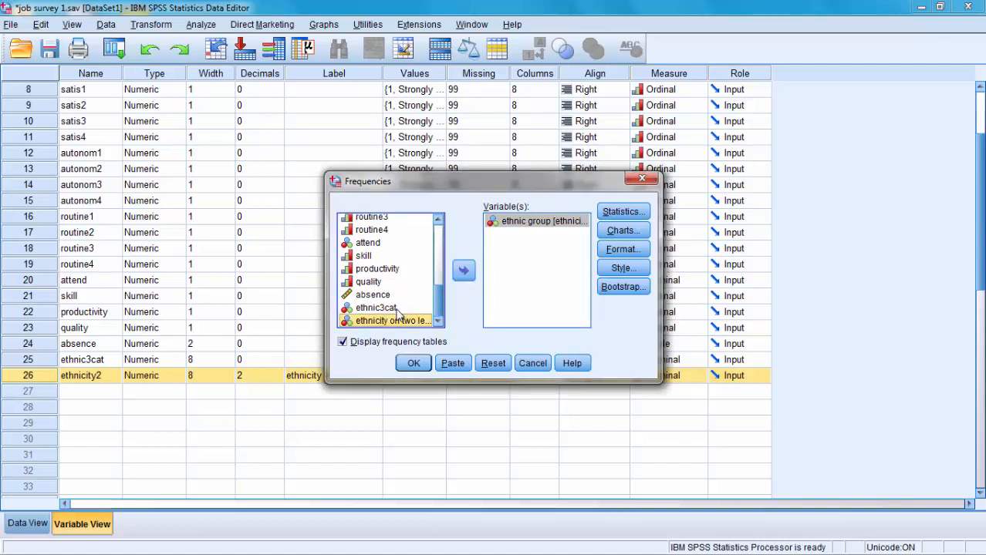
pyautogui.click(463, 270)
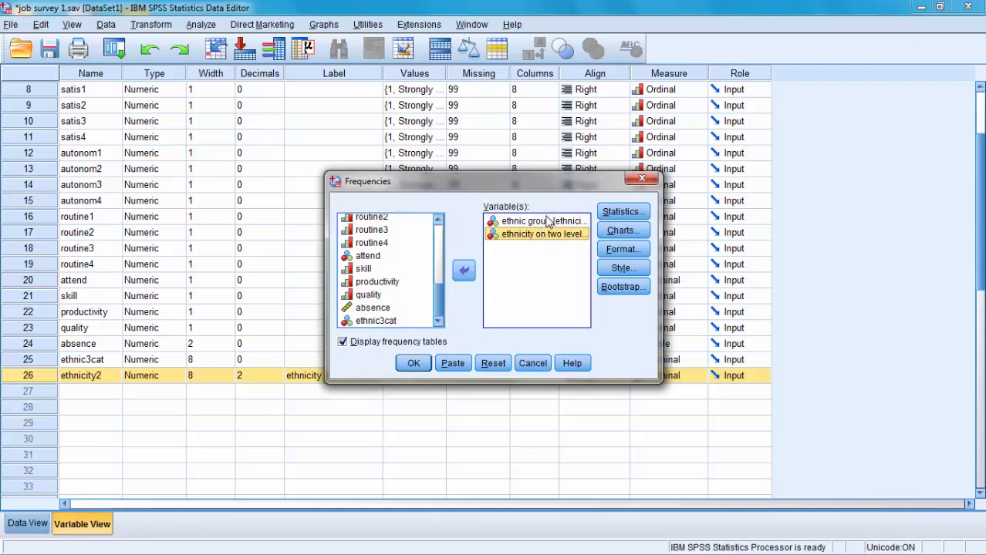
pyautogui.click(420, 367)
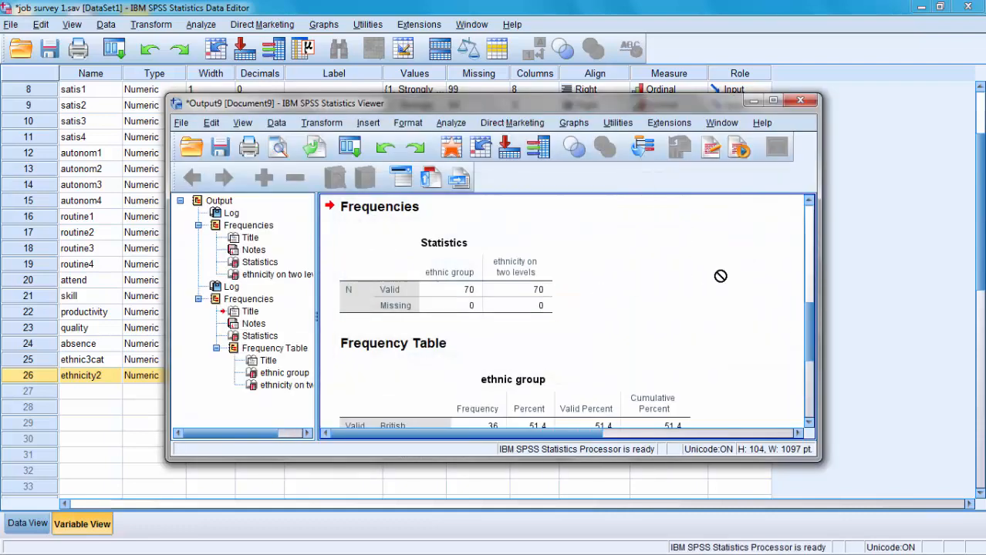
# - Maximize the output window and compare the frequency tables for ethnic group and ethnicity on two levels
pyautogui.click(773, 100)
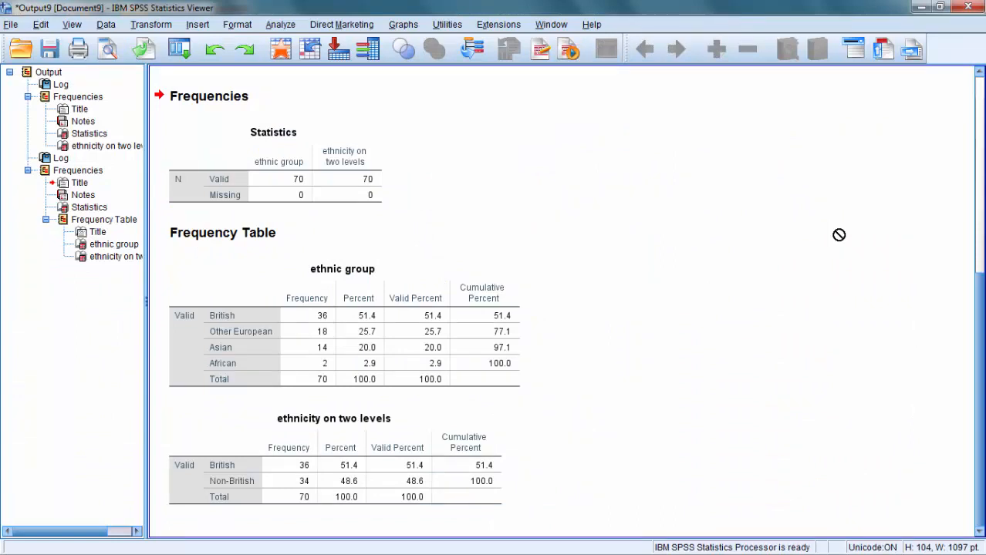
pyautogui.click(362, 316)
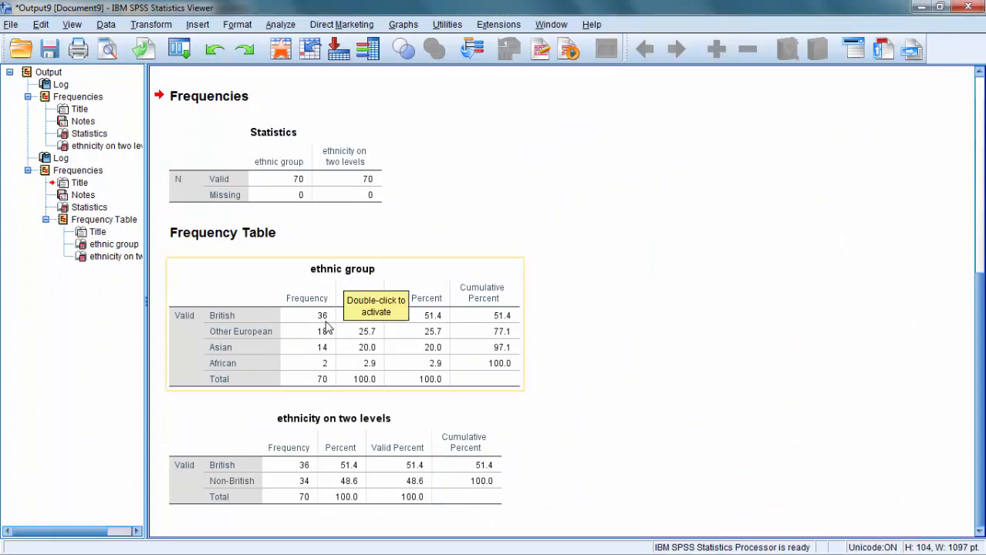
pyautogui.moveTo(324, 328)
pyautogui.mouseDown()
pyautogui.moveTo(301, 333)
pyautogui.moveTo(297, 193)
pyautogui.moveTo(327, 328)
pyautogui.mouseUp()
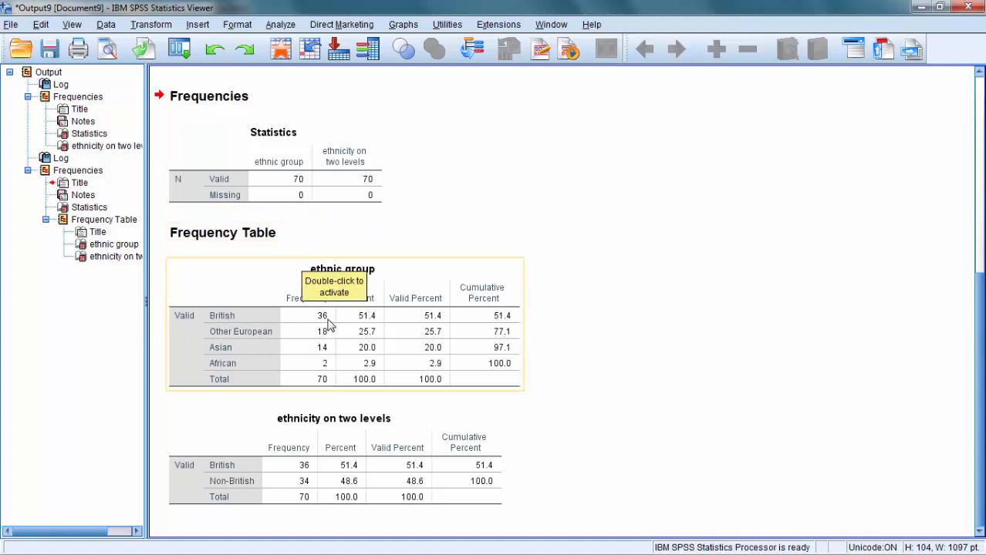